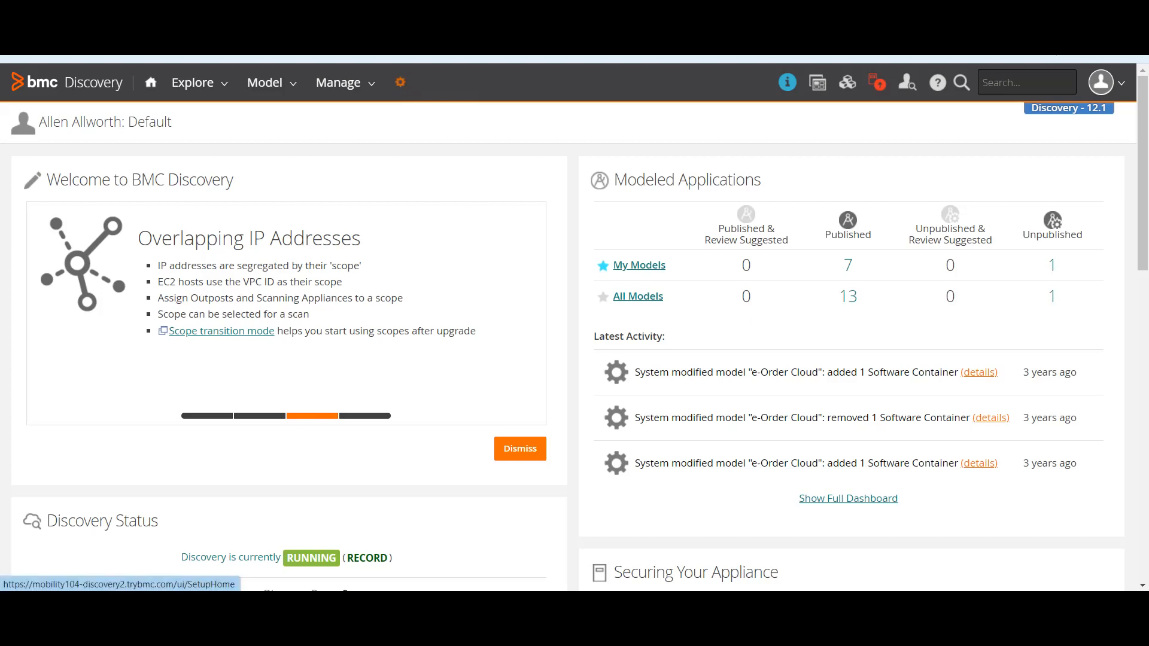
# Open the Discovery Consolidation settings from the appliance's Administration page
pyautogui.click(401, 82)
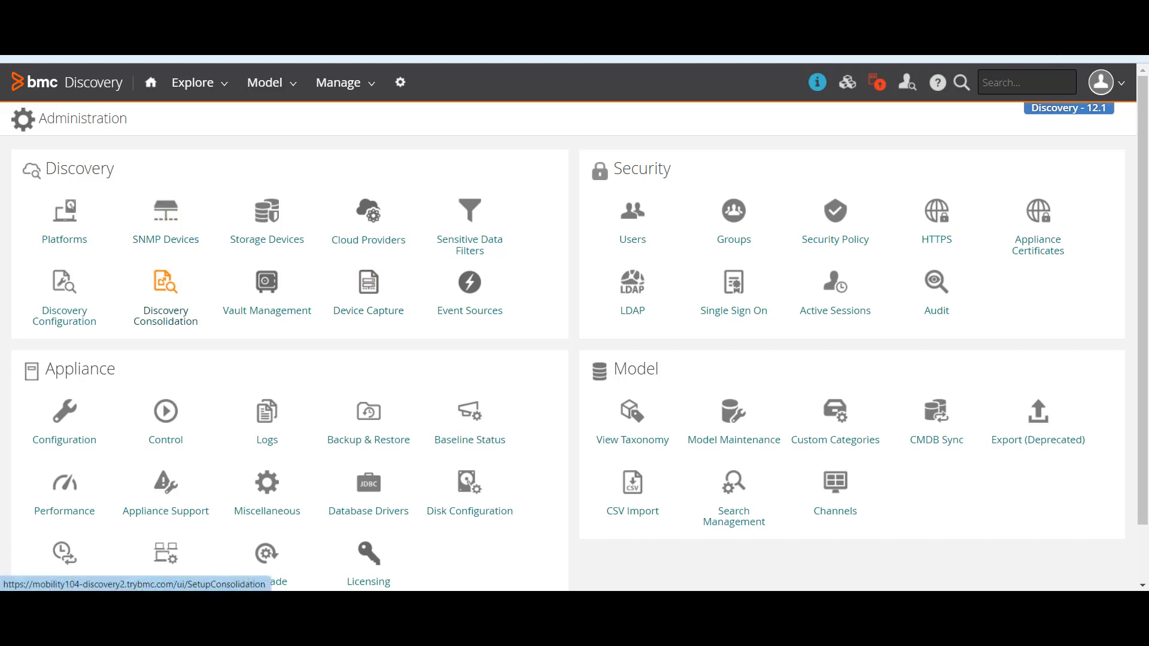
pyautogui.scroll(-2, 166, 418)
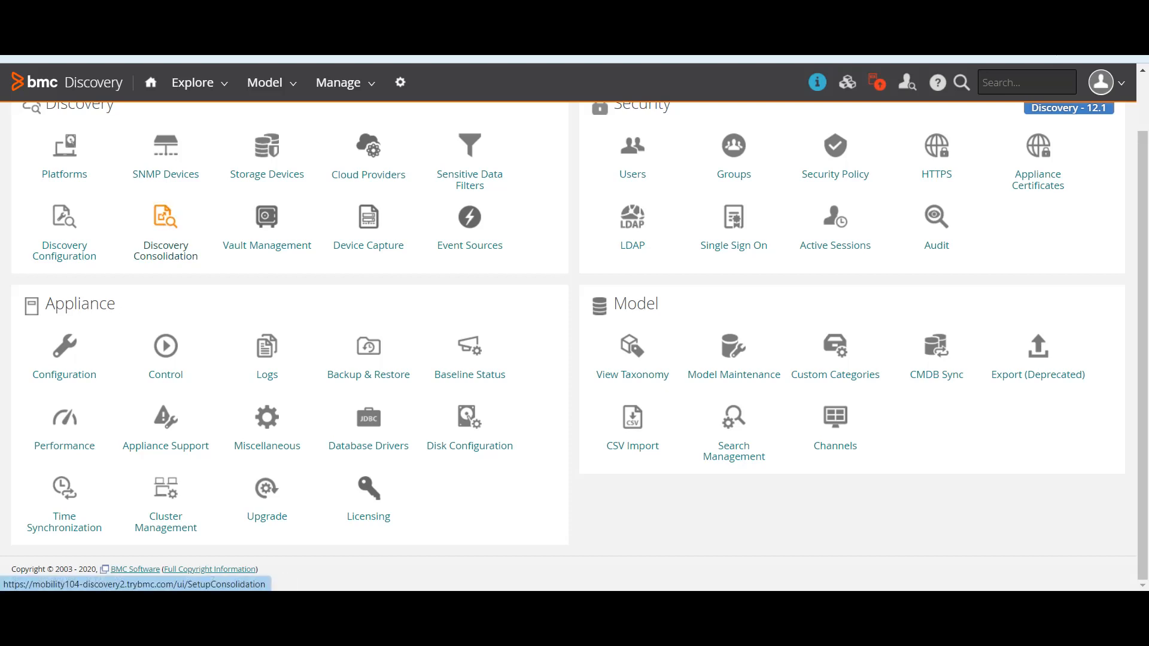
pyautogui.click(166, 233)
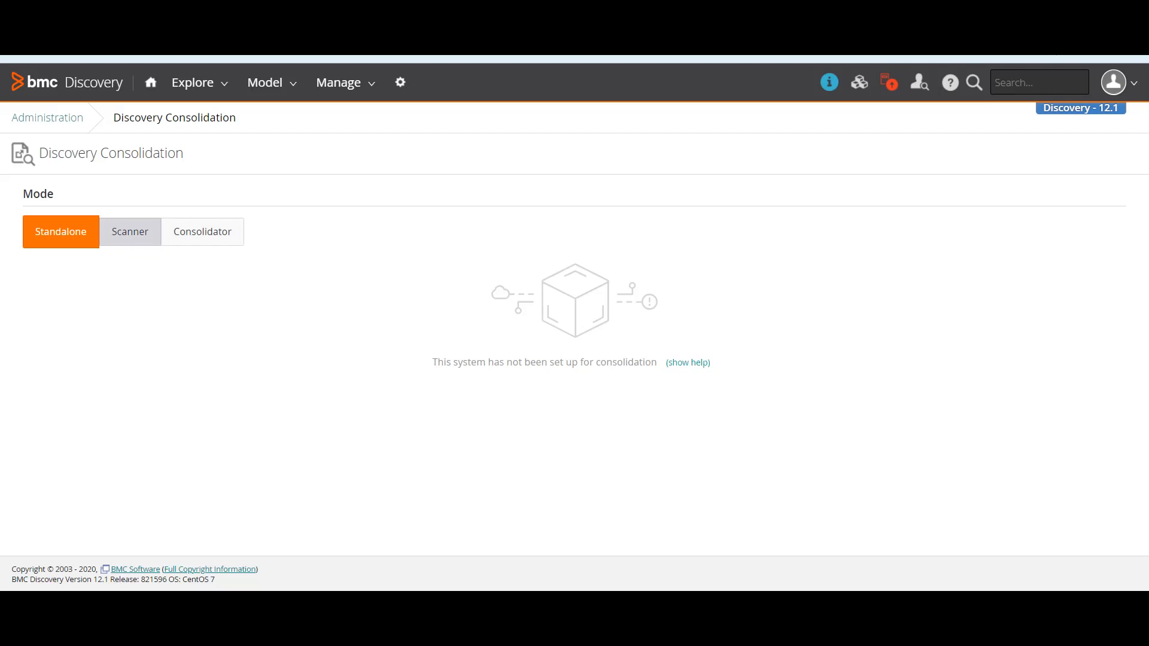
# Toggle the 12.1 appliance between Scanner and Consolidator modes, leaving it in Consolidator mode
pyautogui.click(129, 232)
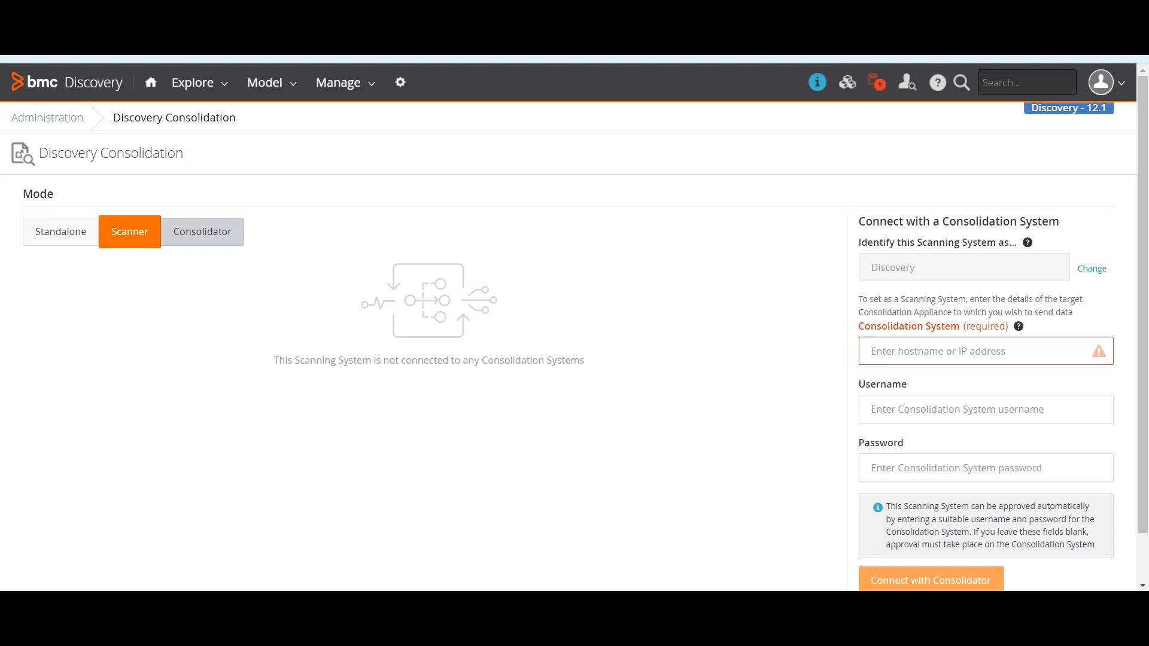
pyautogui.click(203, 231)
pyautogui.click(130, 232)
pyautogui.click(202, 232)
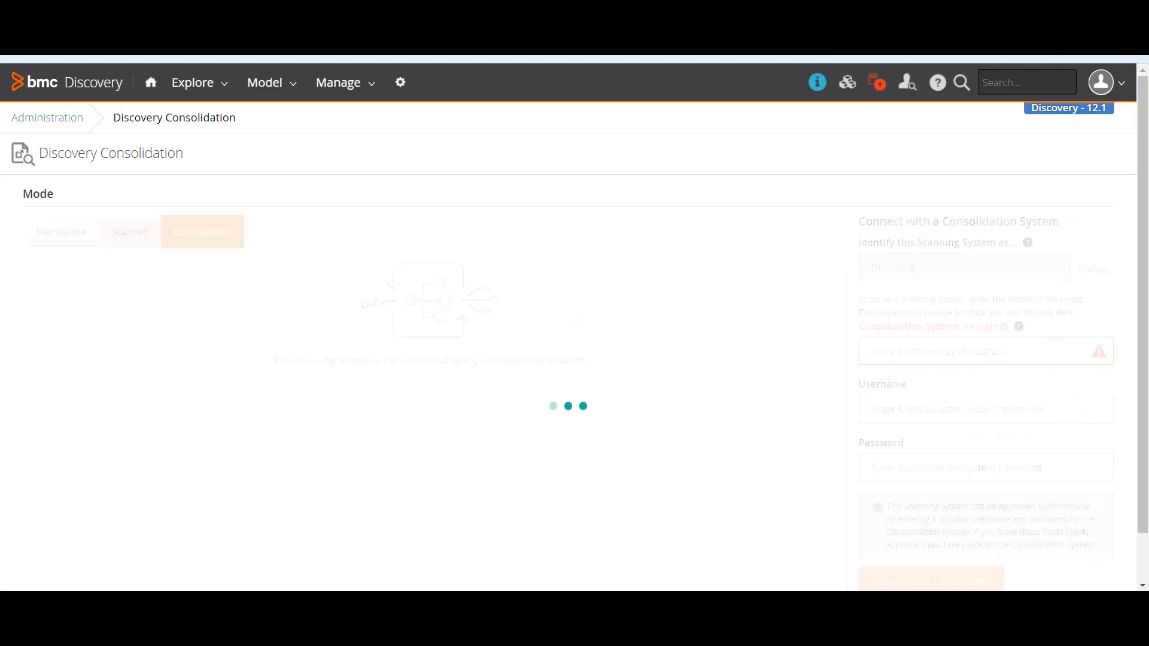
pyautogui.click(130, 231)
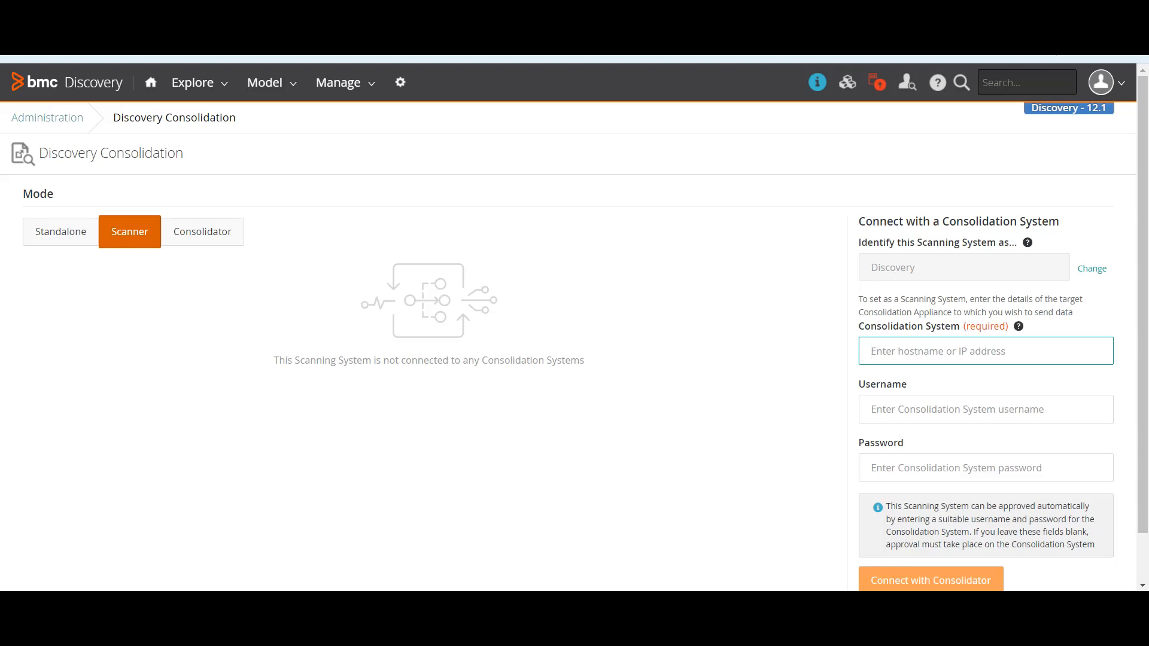
pyautogui.click(202, 232)
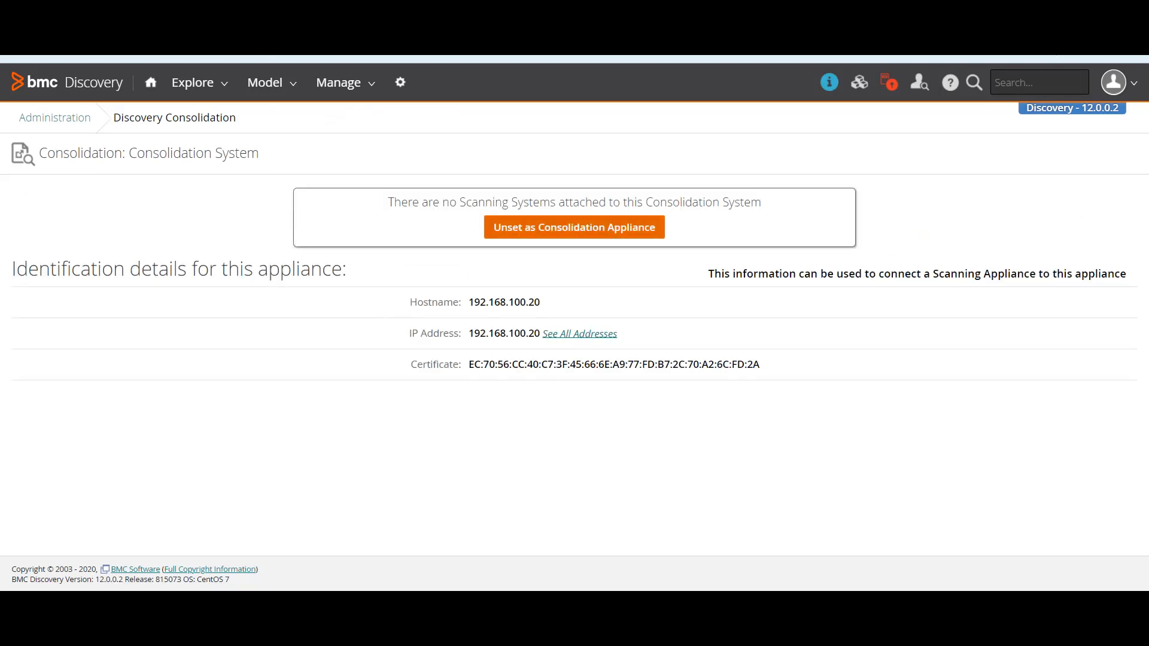
# On the 12.0.0.2 system, unset and set again the Consolidation Appliance role, and review its hostname, IP address and certificate
pyautogui.click(574, 227)
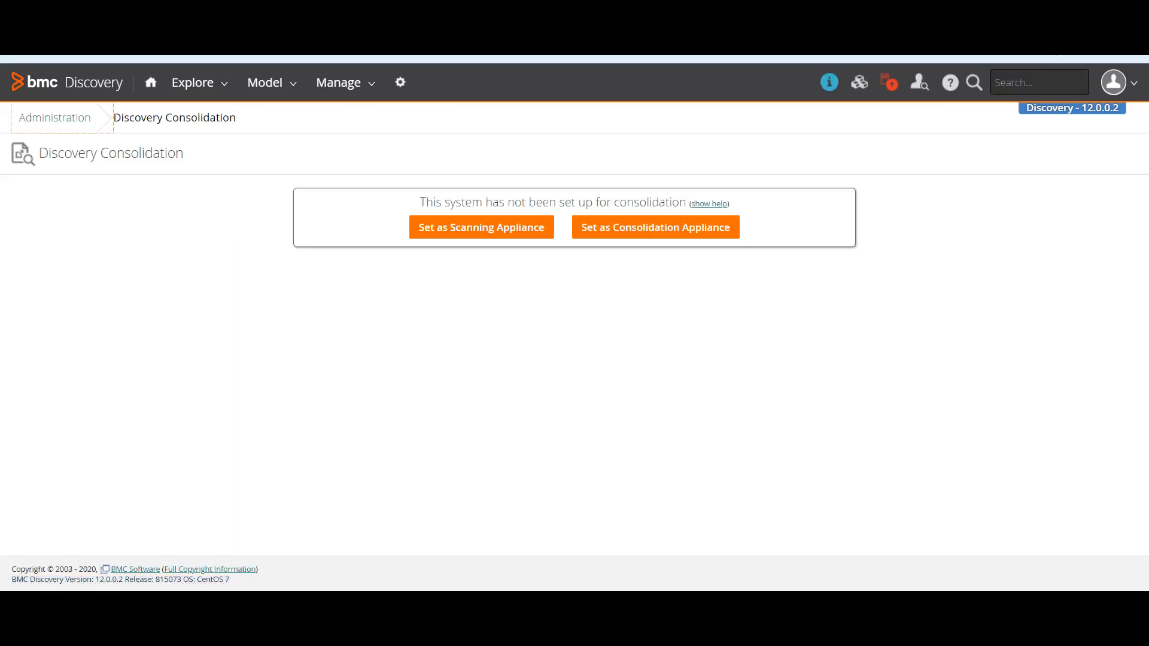
pyautogui.click(54, 117)
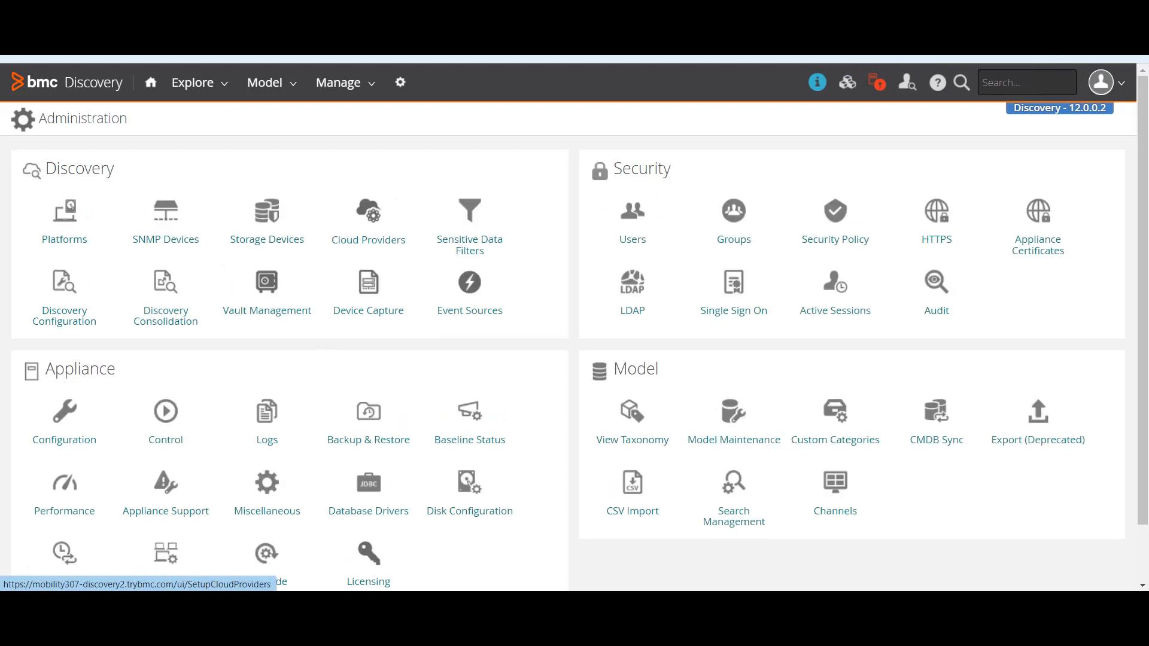
pyautogui.click(166, 301)
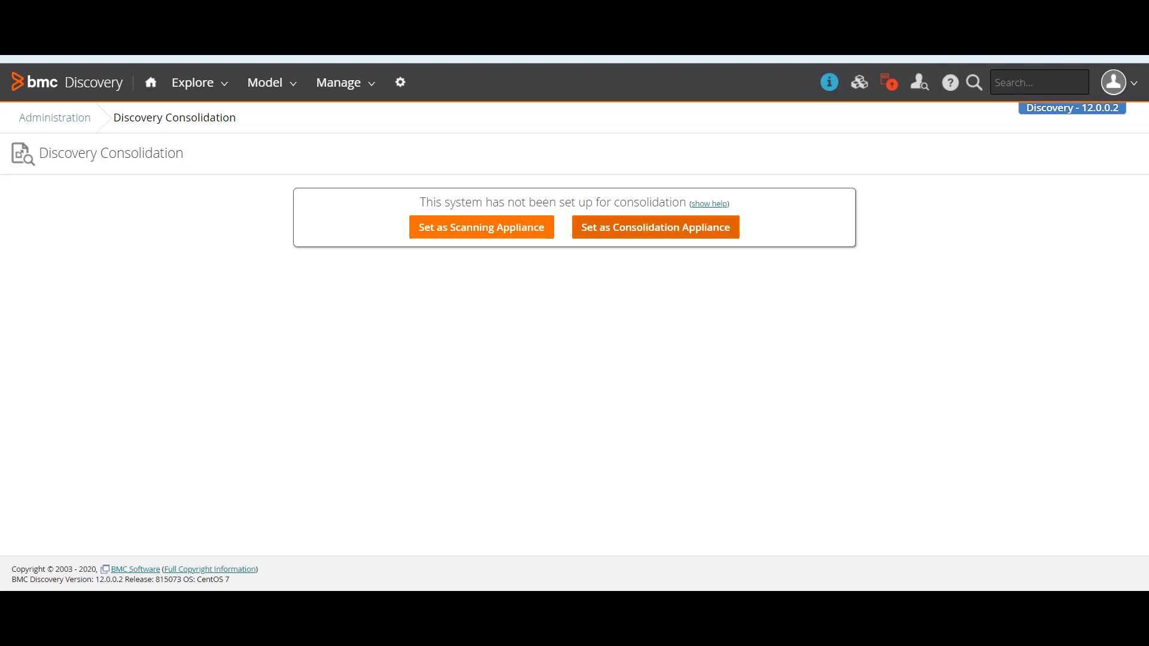
pyautogui.click(655, 227)
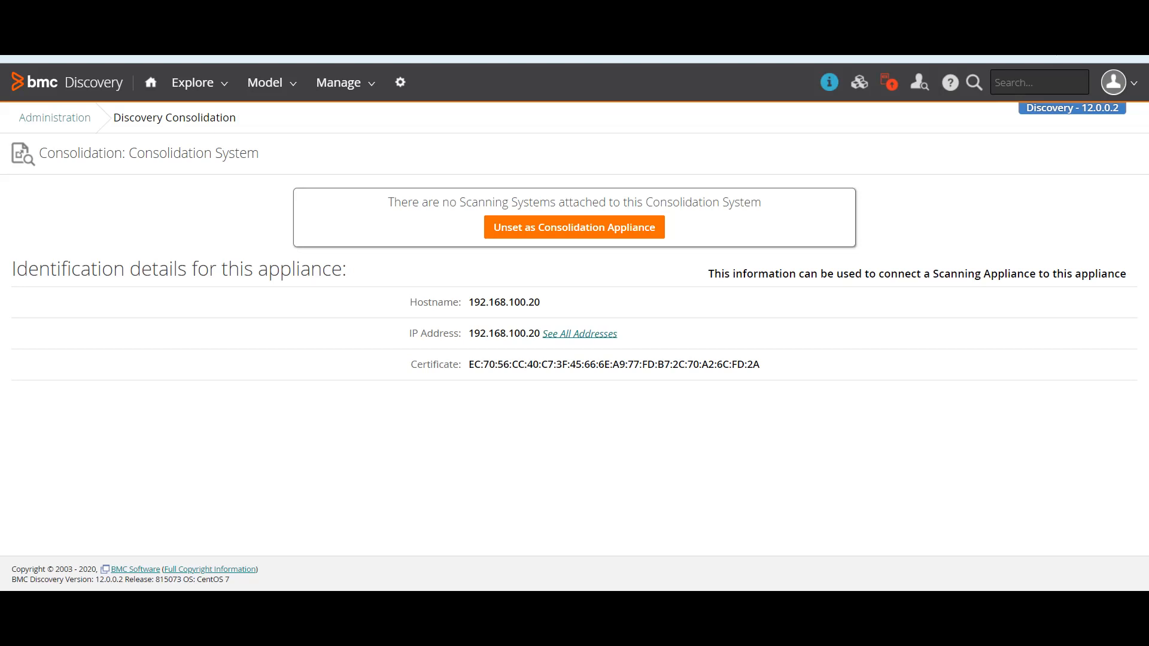
pyautogui.moveTo(469, 302); pyautogui.dragTo(540, 302)
pyautogui.moveTo(469, 334); pyautogui.dragTo(619, 334)
pyautogui.moveTo(468, 364); pyautogui.dragTo(759, 364)
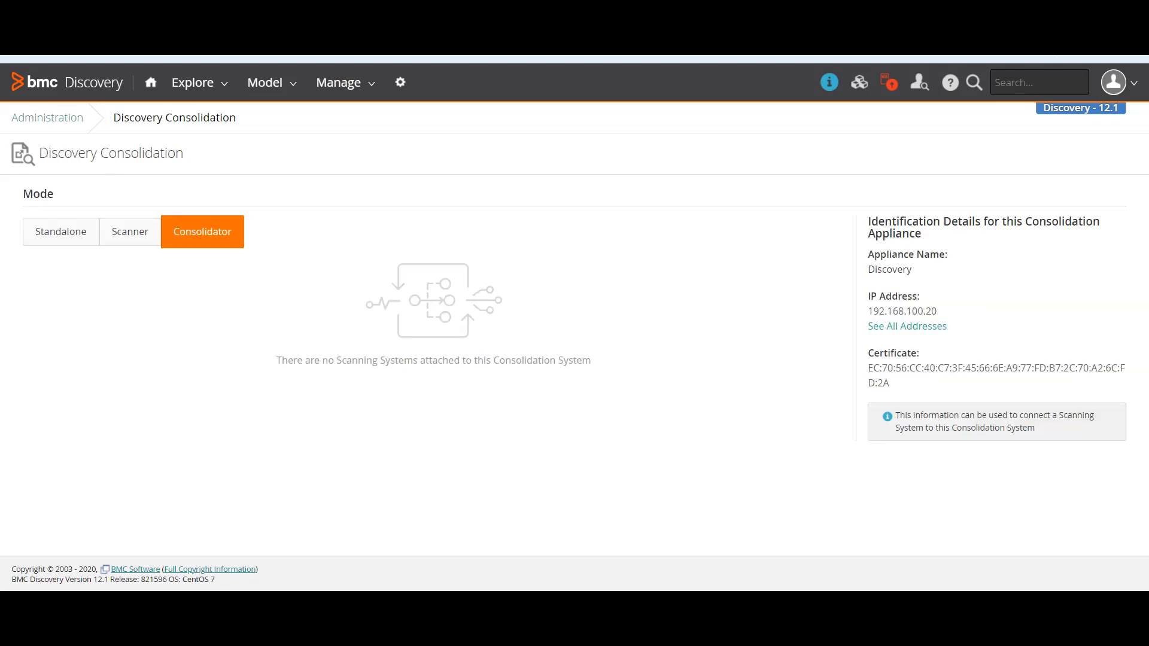
# On the 12.1 system, switch the Discovery Consolidation mode to Standalone and then to Scanner
pyautogui.click(60, 232)
pyautogui.click(130, 232)
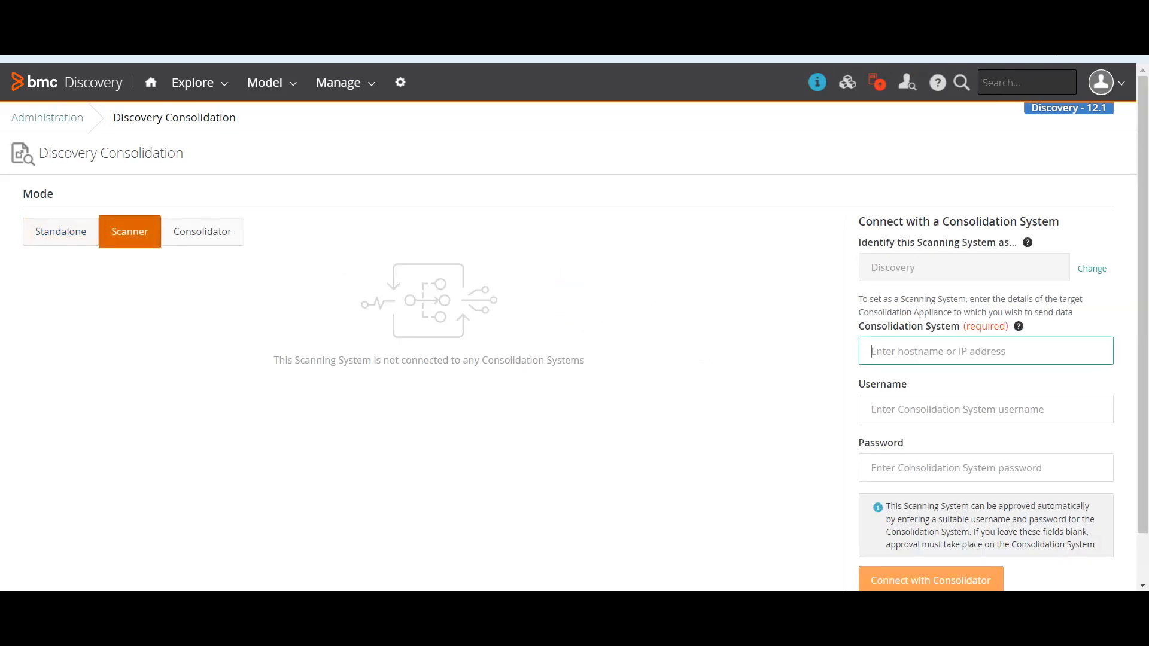
pyautogui.scroll(-1, 574, 347)
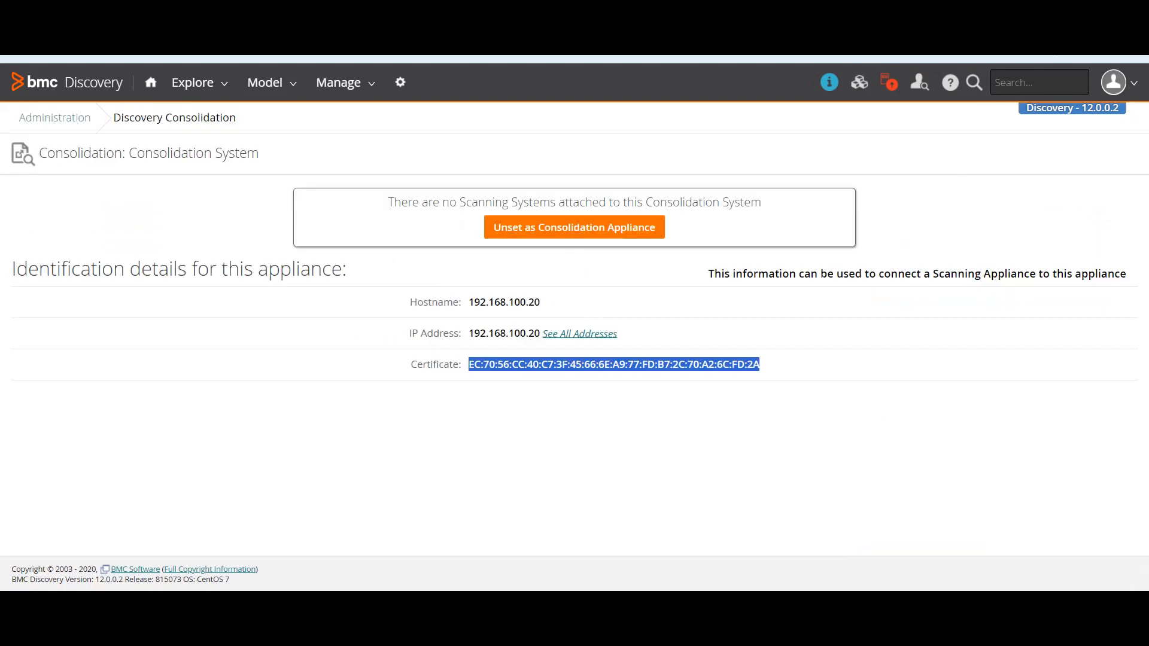
# Copy the consolidation appliance's hostname and enter 192.168.100.20 as the Consolidation System for the 12.1 scanner
pyautogui.moveTo(540, 302); pyautogui.dragTo(468, 302)
pyautogui.hotkey('ctrl', 'c')
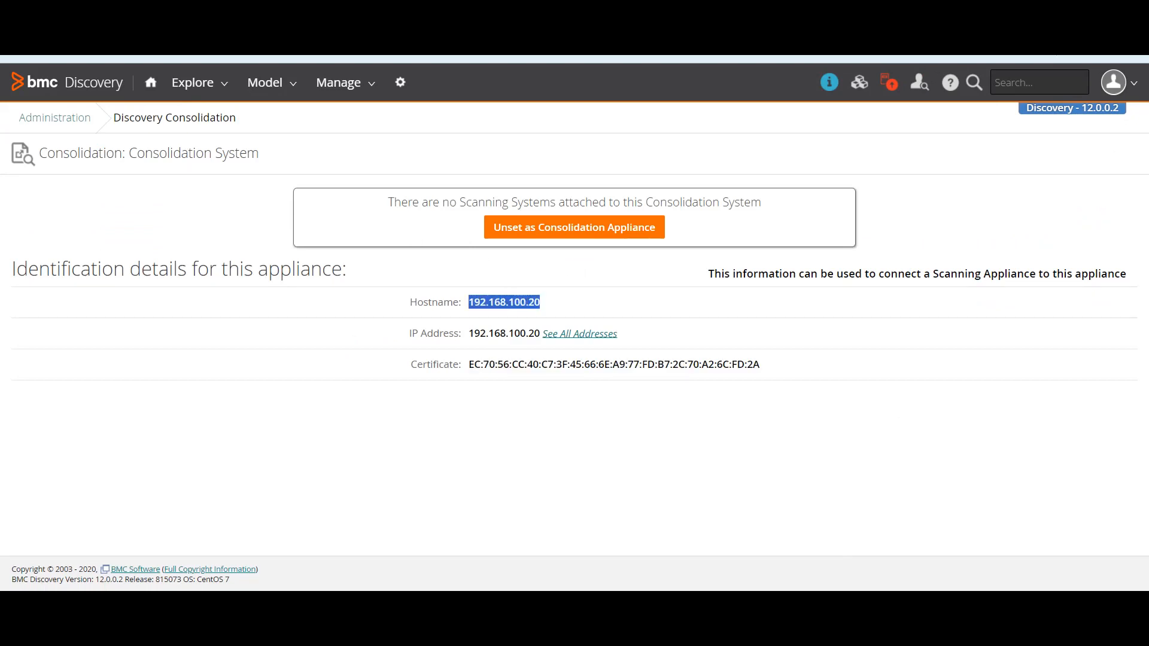
pyautogui.rightClick(485, 303)
pyautogui.click(508, 313)
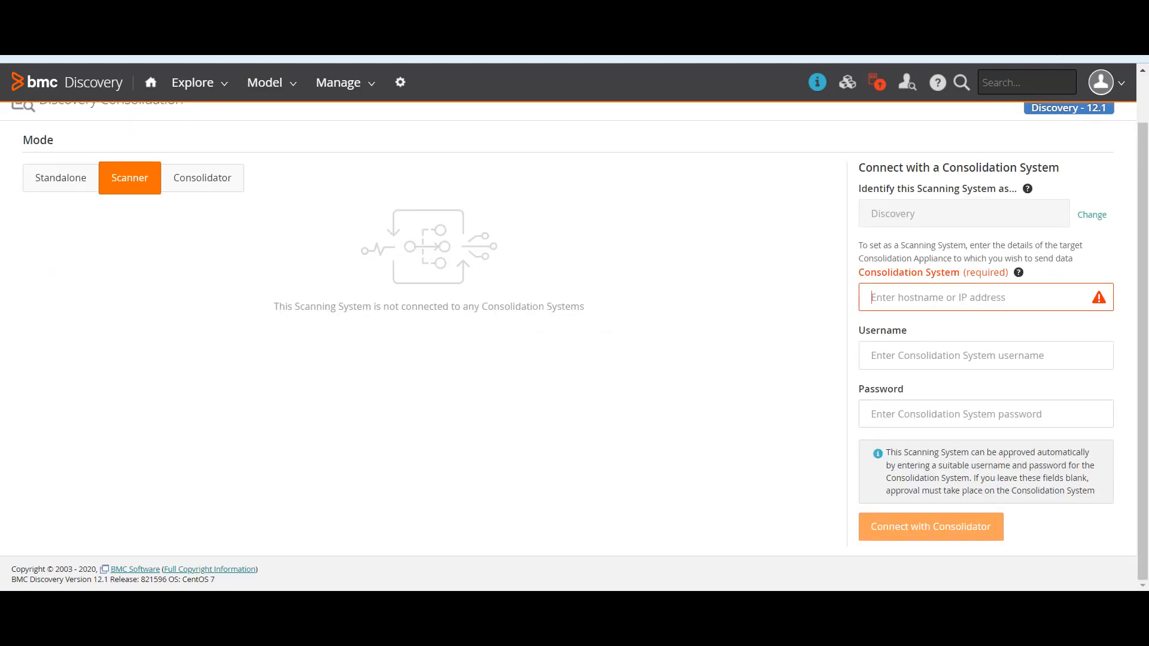
pyautogui.rightClick(938, 297)
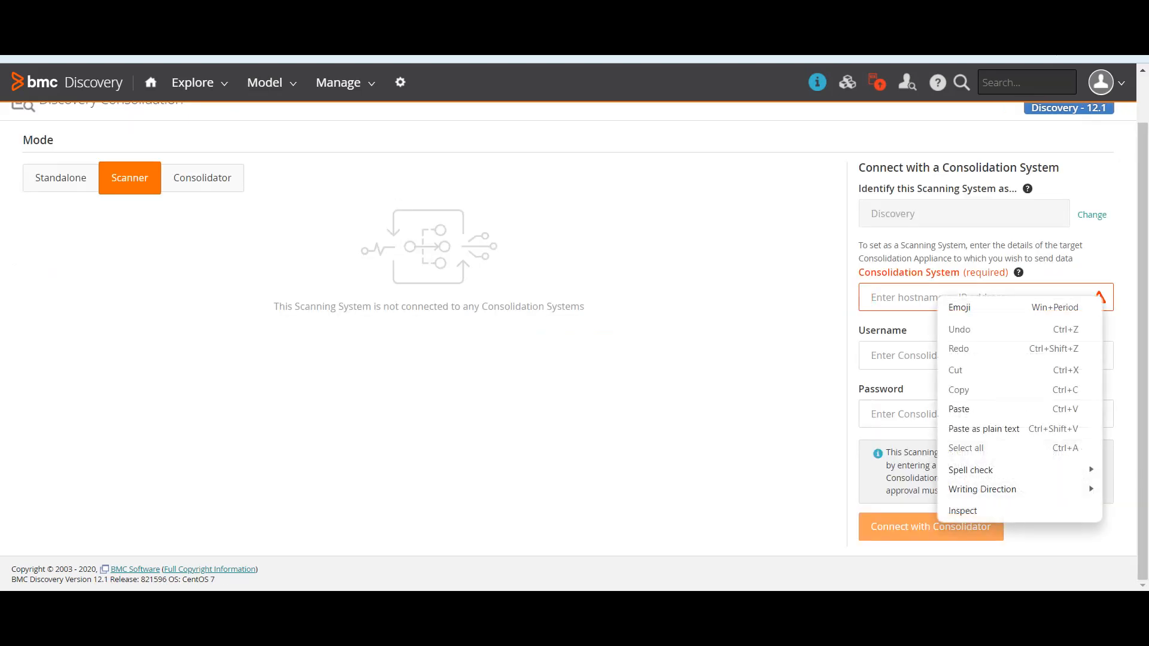
pyautogui.click(970, 409)
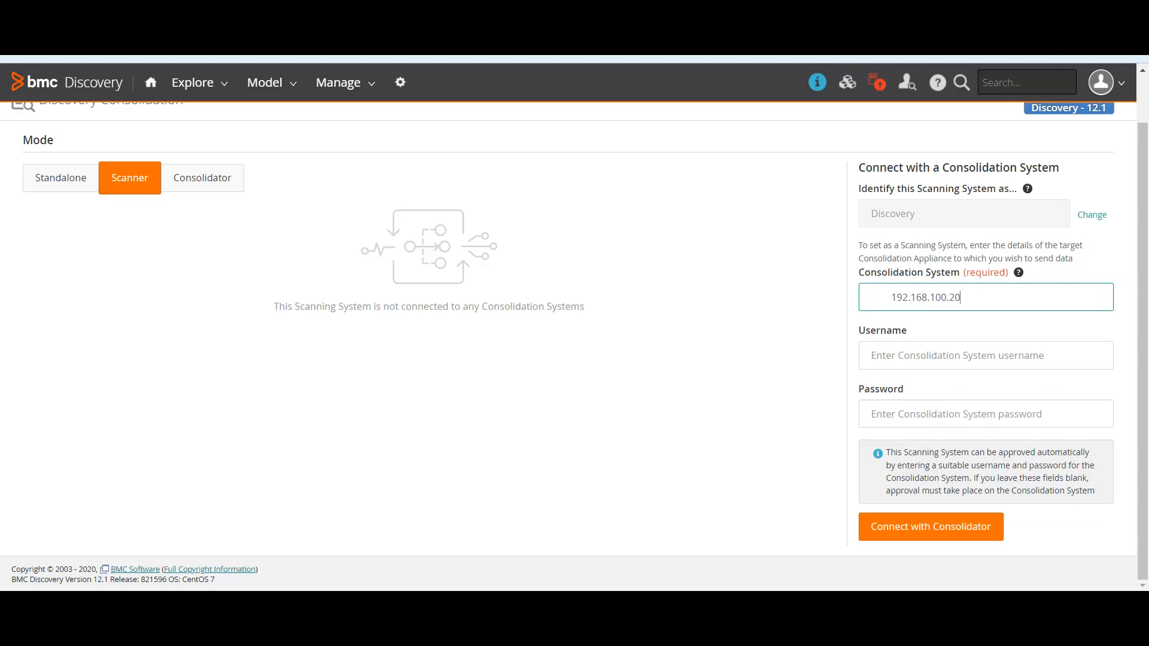
pyautogui.press('BackSpace')
pyautogui.click(937, 355)
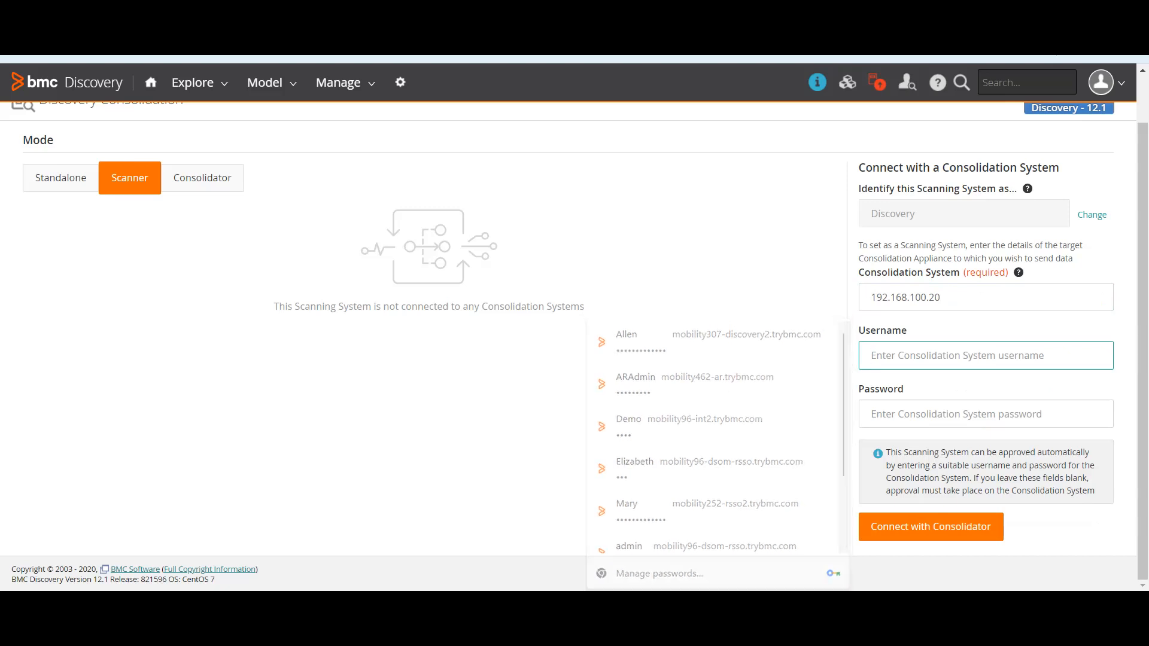
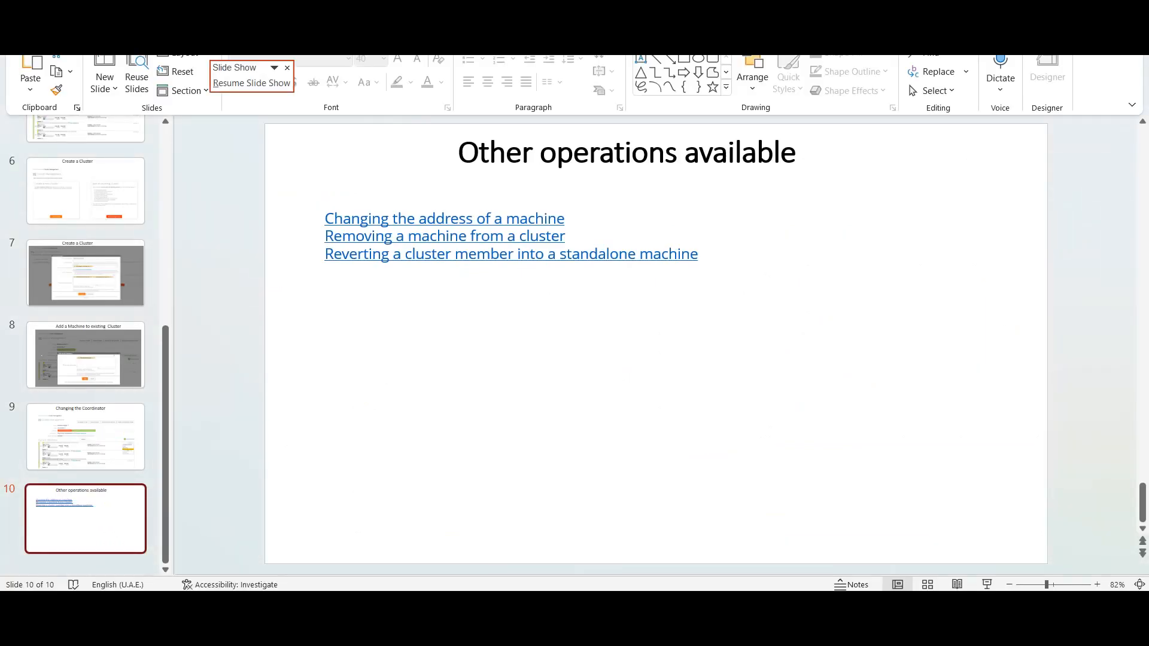
# Switch from PowerPoint to the 12.0.0.2 Discovery system in Chrome and open Cluster Management in Administration
pyautogui.hotkey('alt', 'Tab')
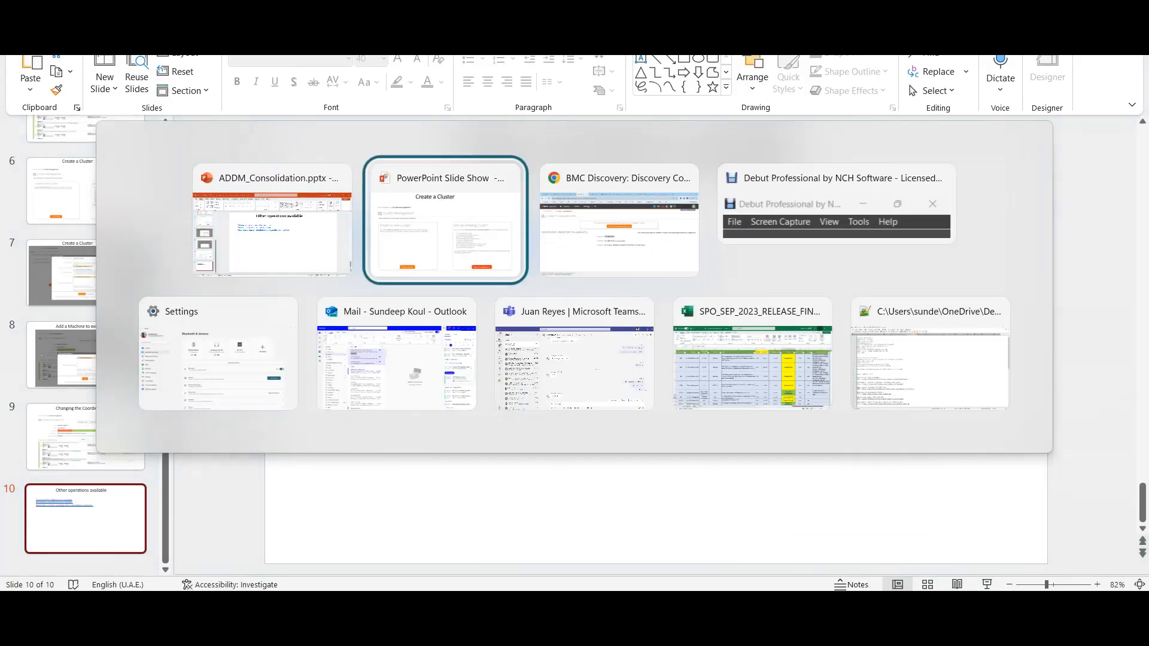
pyautogui.hotkey('alt', 'Tab')
pyautogui.click(54, 117)
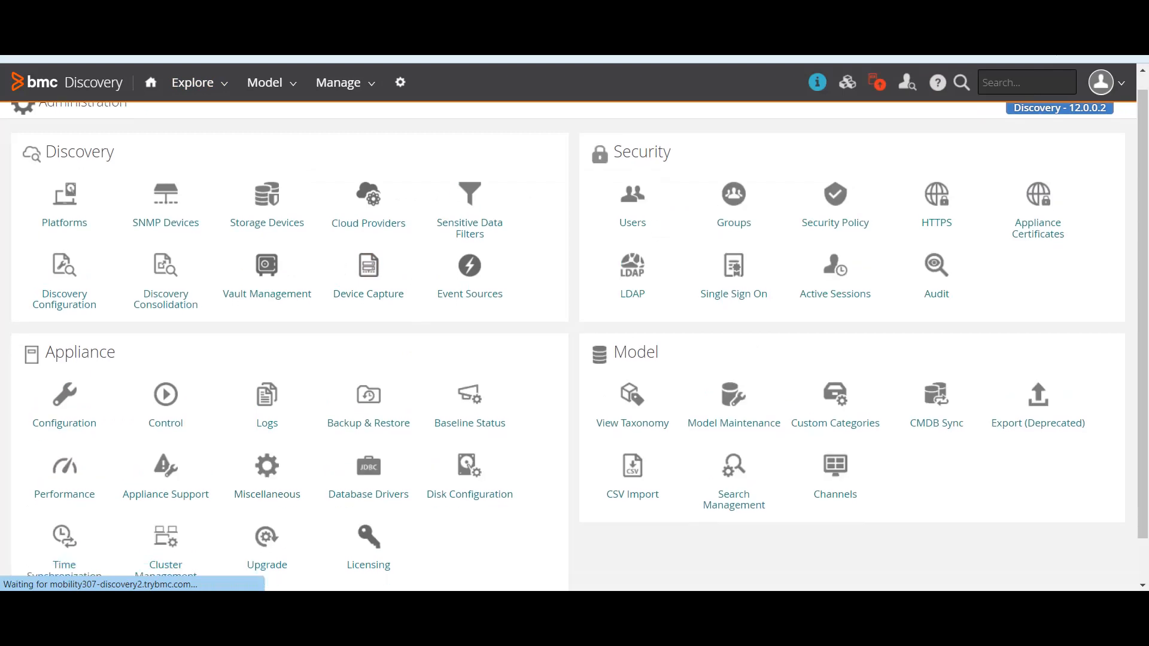
pyautogui.scroll(-1, 166, 430)
pyautogui.click(165, 496)
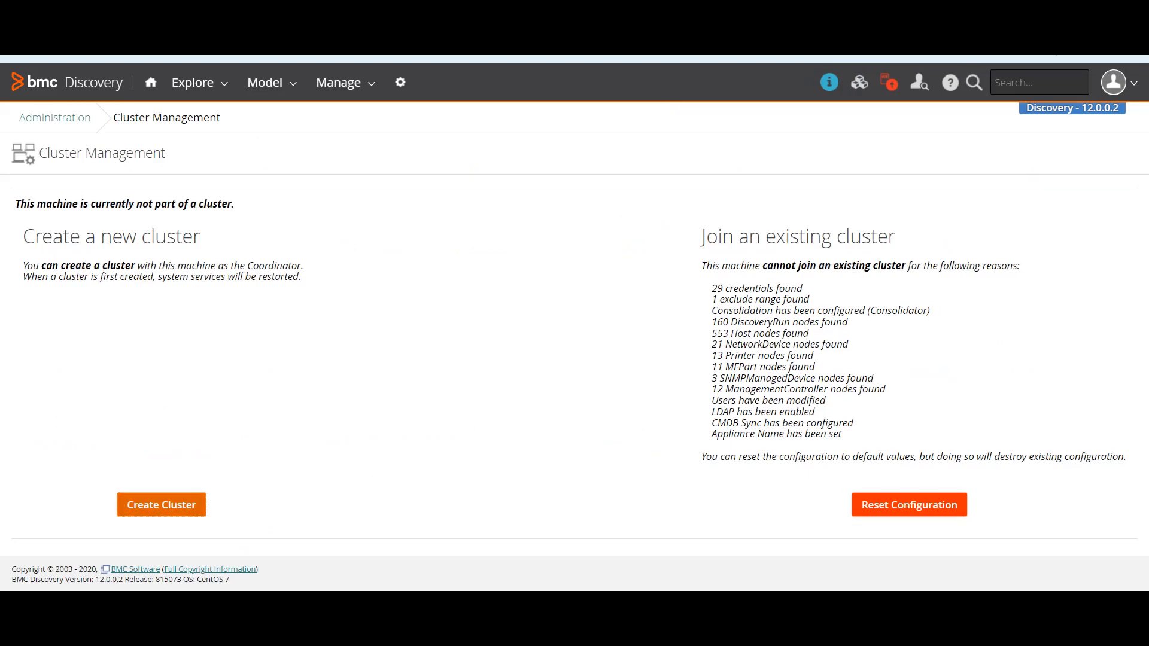
# Try out the Create Cluster form with coordinator address 192.168.100.20 and the Fault Tolerance option, and cancel without creating the cluster
pyautogui.click(162, 504)
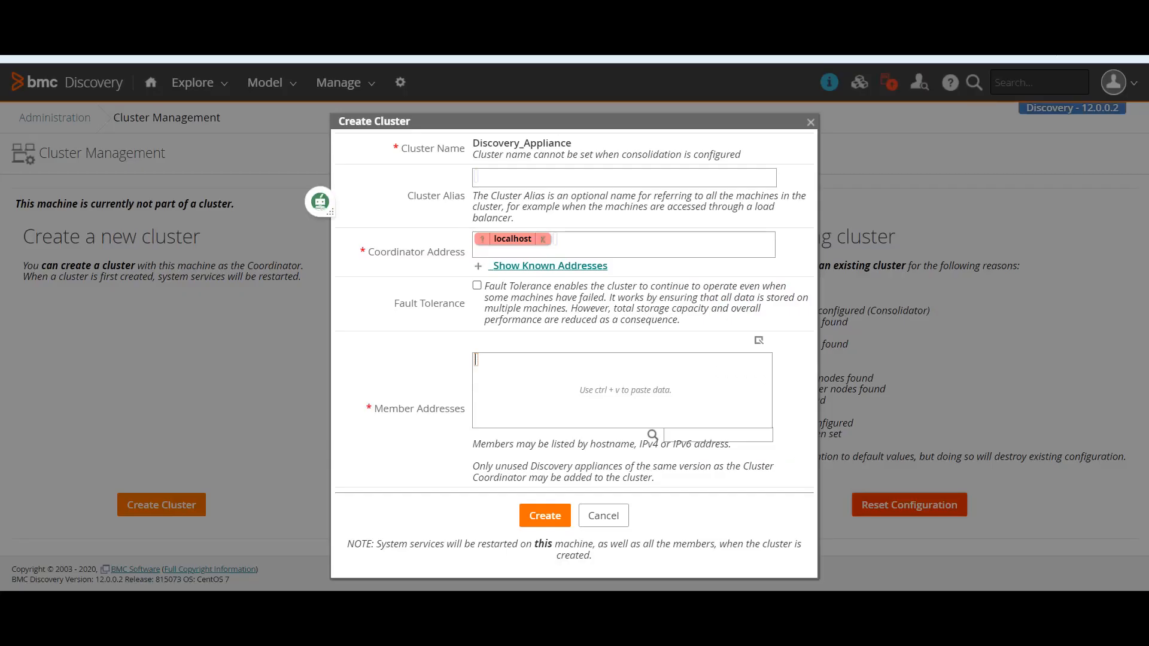
pyautogui.click(549, 265)
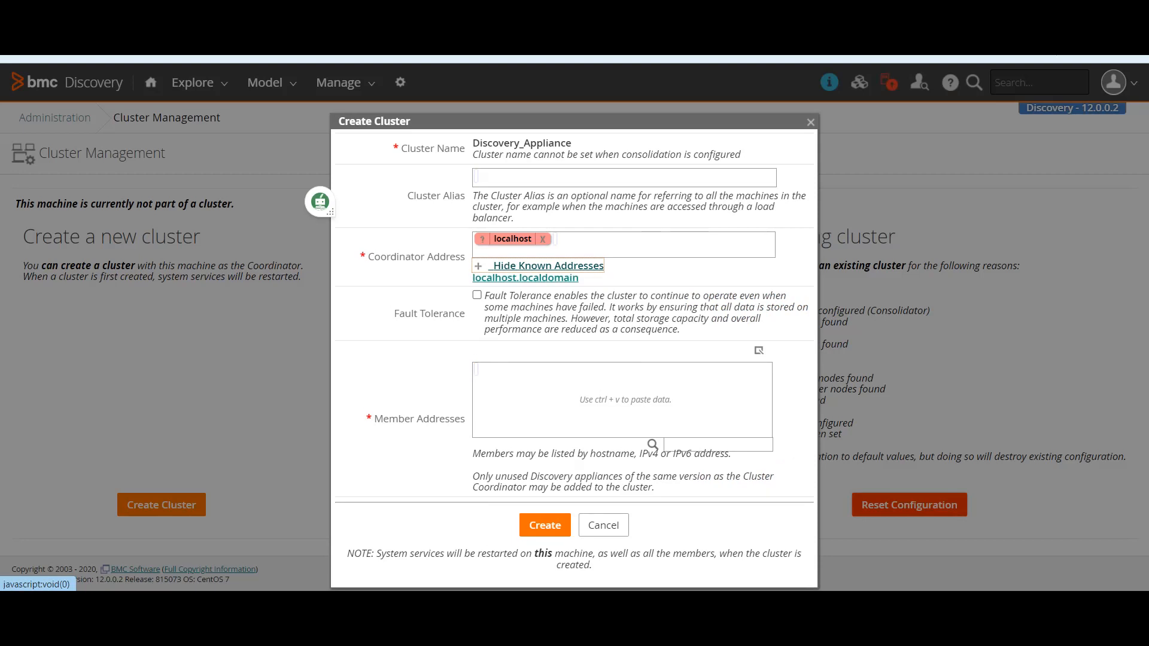
pyautogui.click(508, 289)
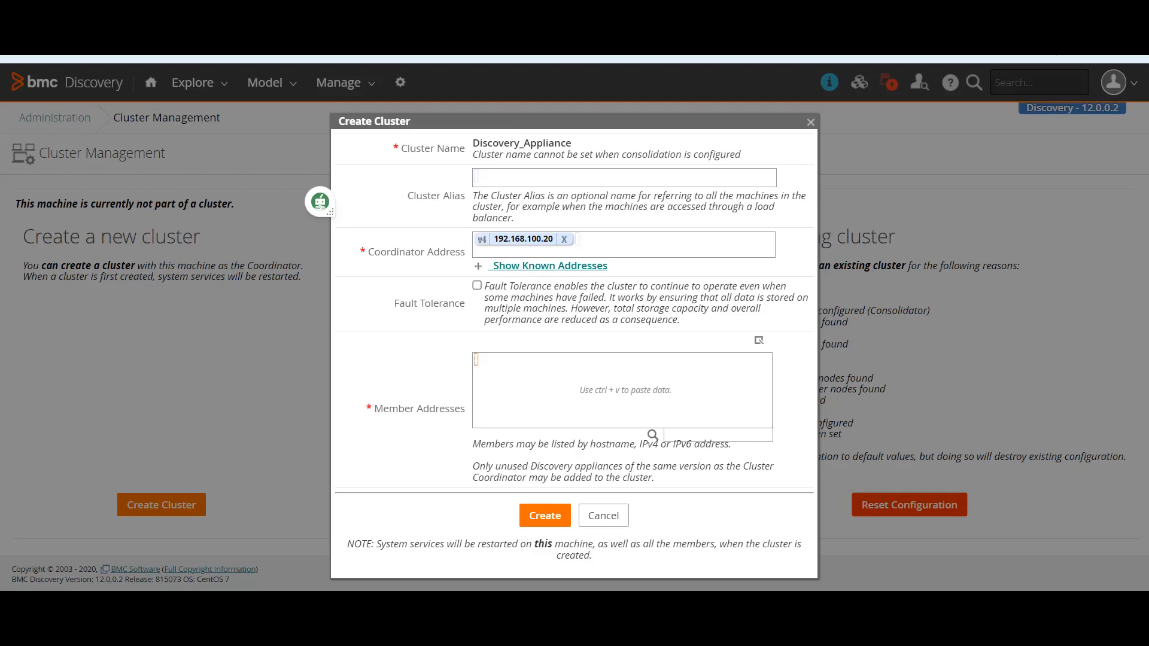
pyautogui.click(477, 285)
pyautogui.click(603, 515)
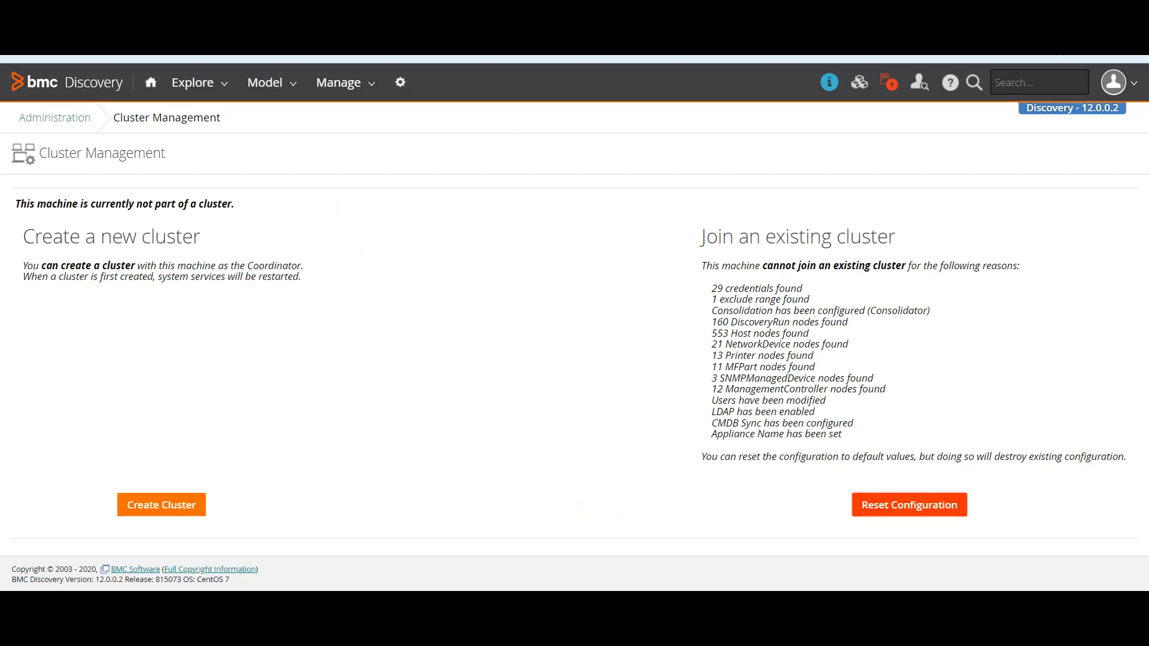
# Switch to the PowerPoint slide show to view the cluster management slides and dismiss the meeting reminder
pyautogui.hotkey('alt', 'Tab')
pyautogui.hotkey('alt', 'Tab')
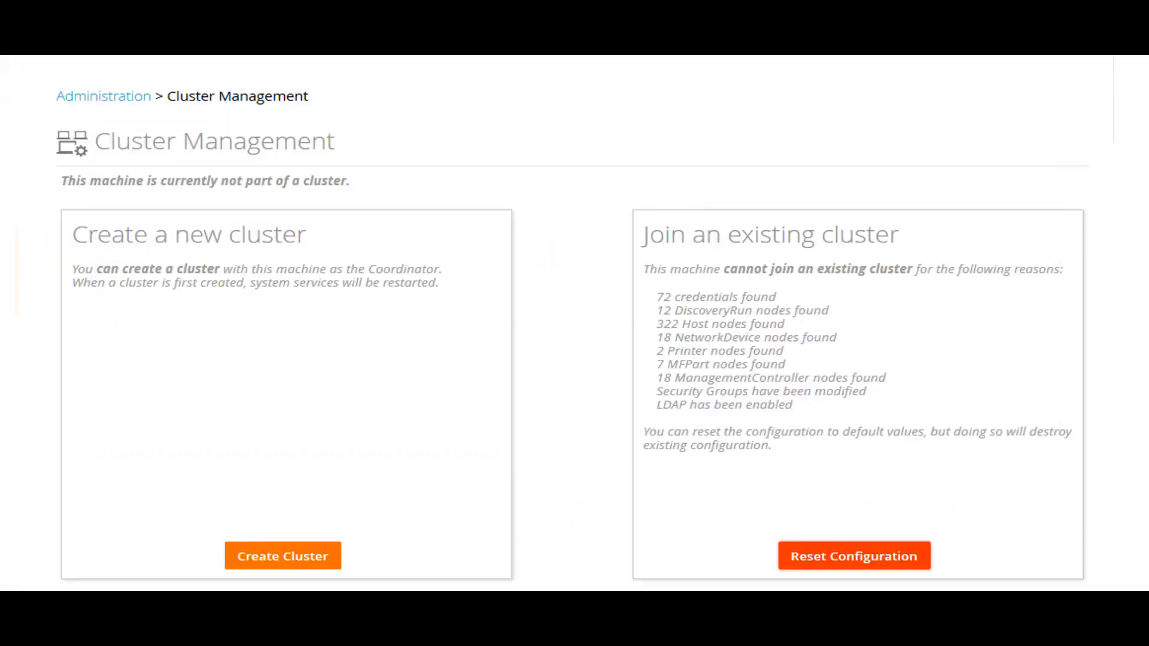
pyautogui.press('Right')
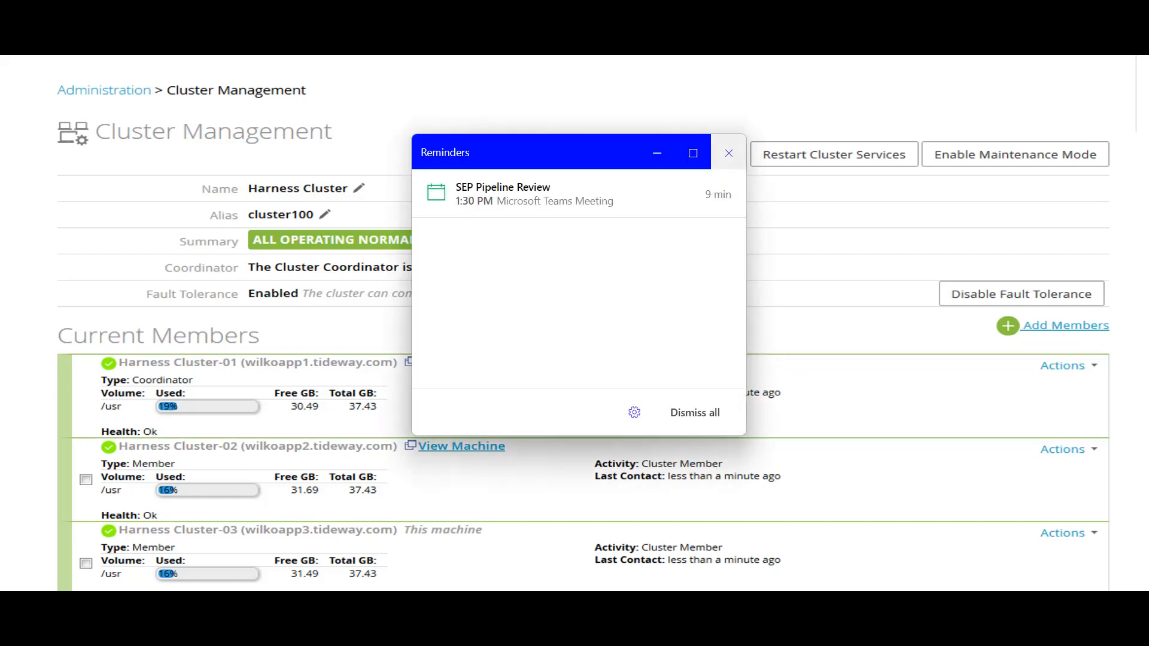
pyautogui.click(728, 153)
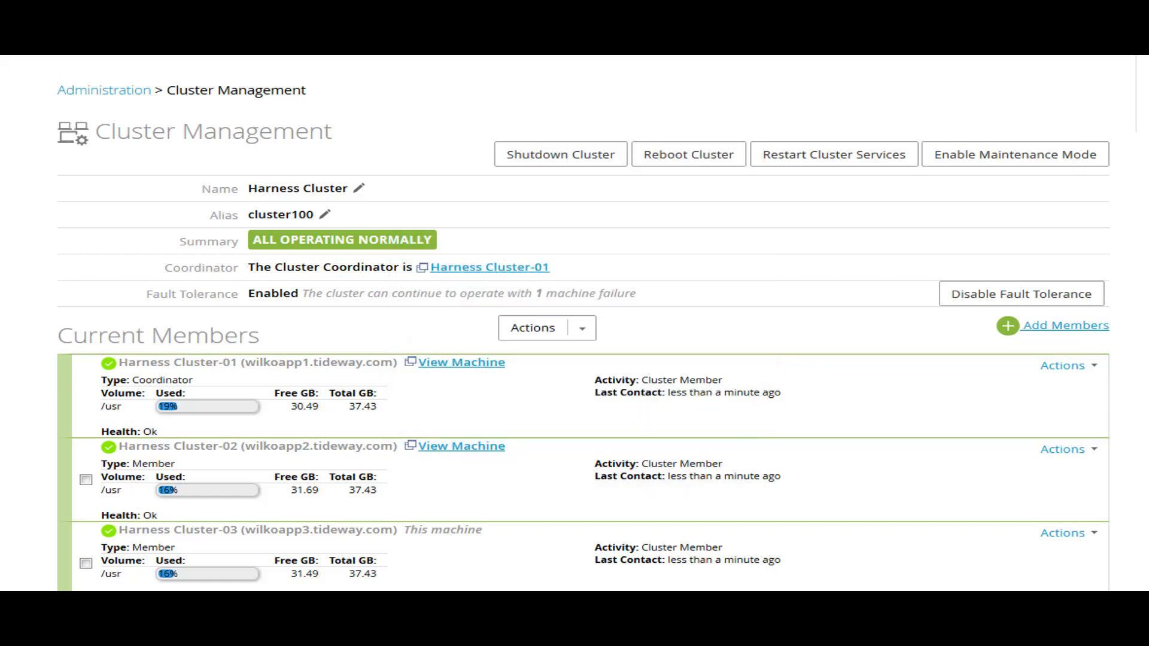